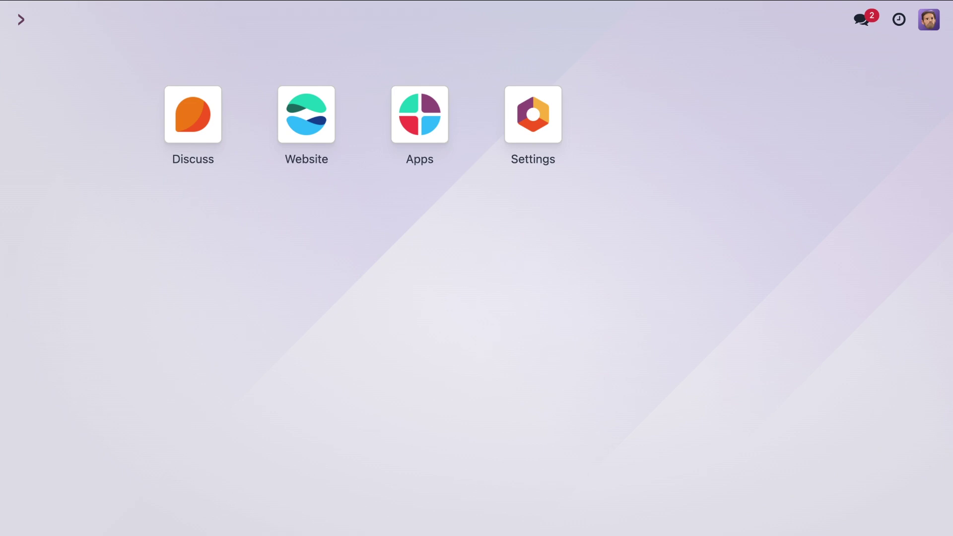
Search the Apps list for 'consent' modules, narrowing it to the three consent-related apps.
left_click(427, 127)
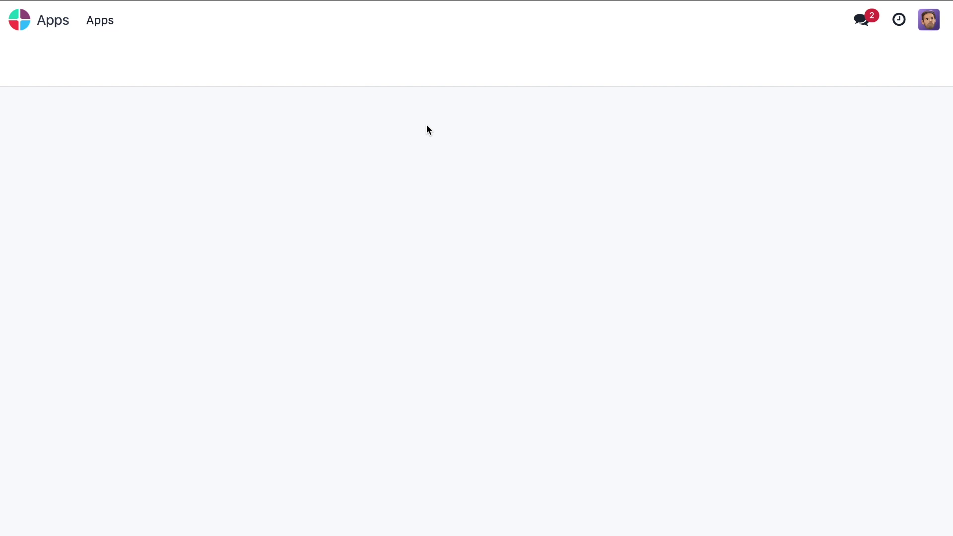
left_click(419, 59)
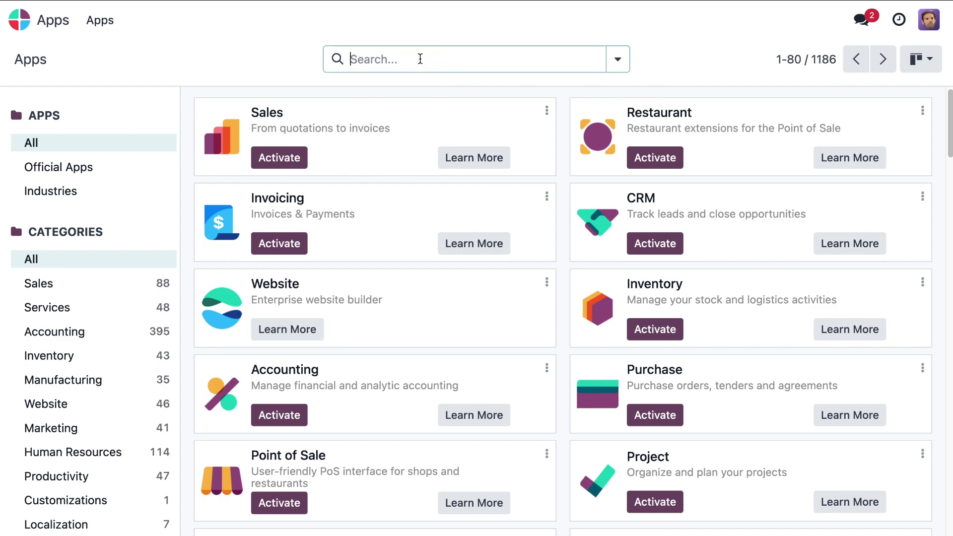
type("consent")
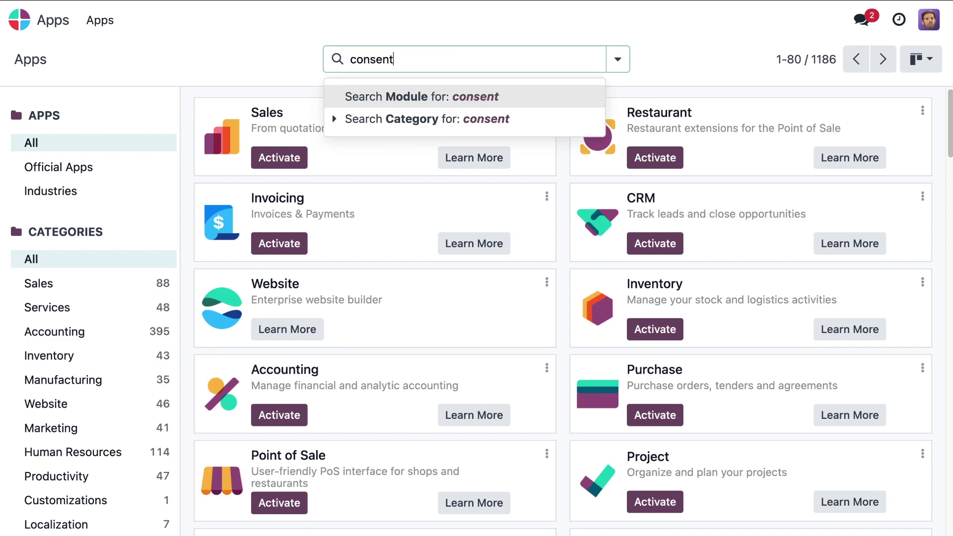
left_click(421, 95)
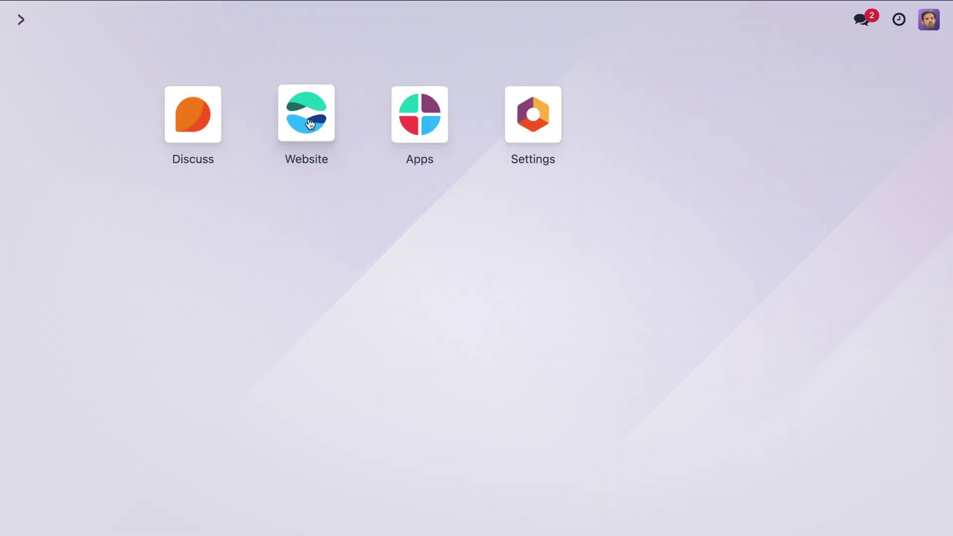
Go to Website > Configuration > Settings and scroll down to the SEO section.
left_click(308, 119)
left_click(243, 22)
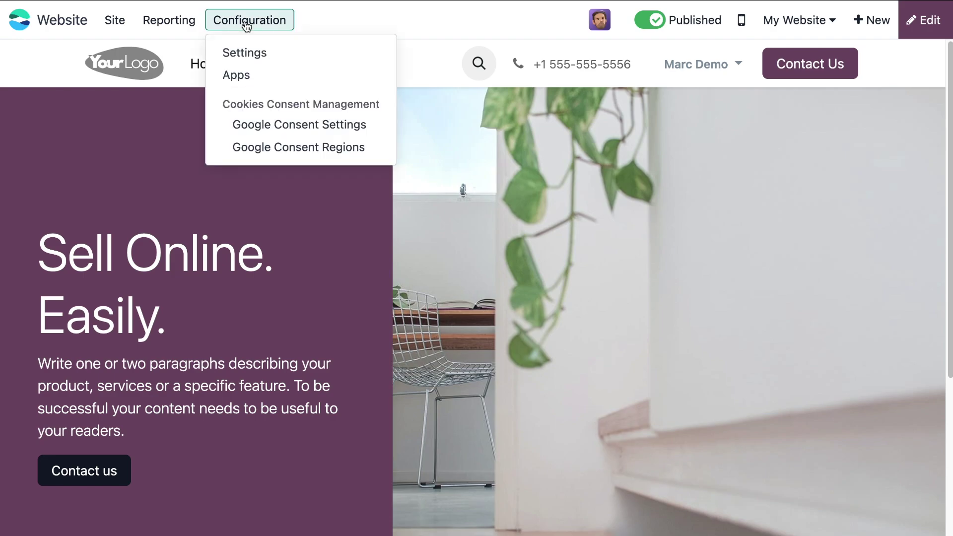
left_click(262, 53)
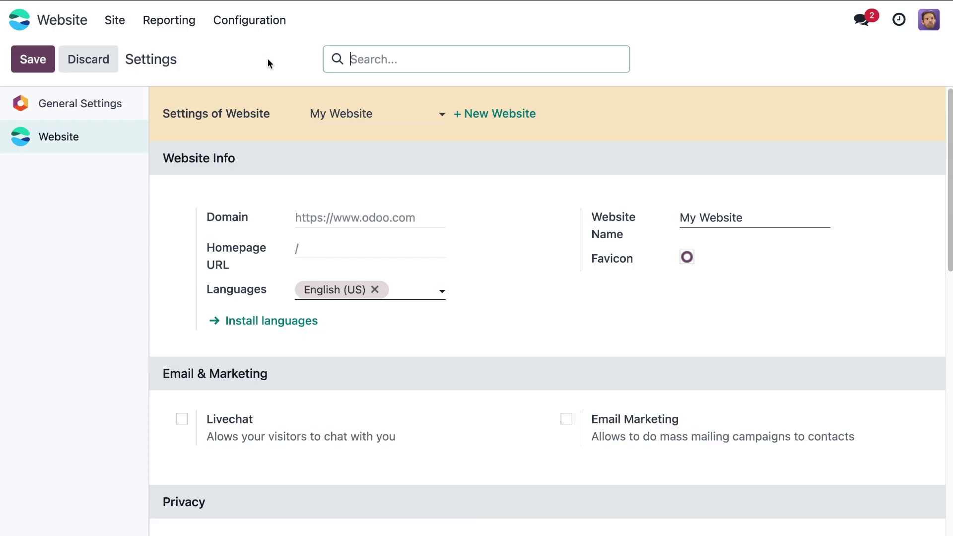
scroll(496, 314, "down", 15)
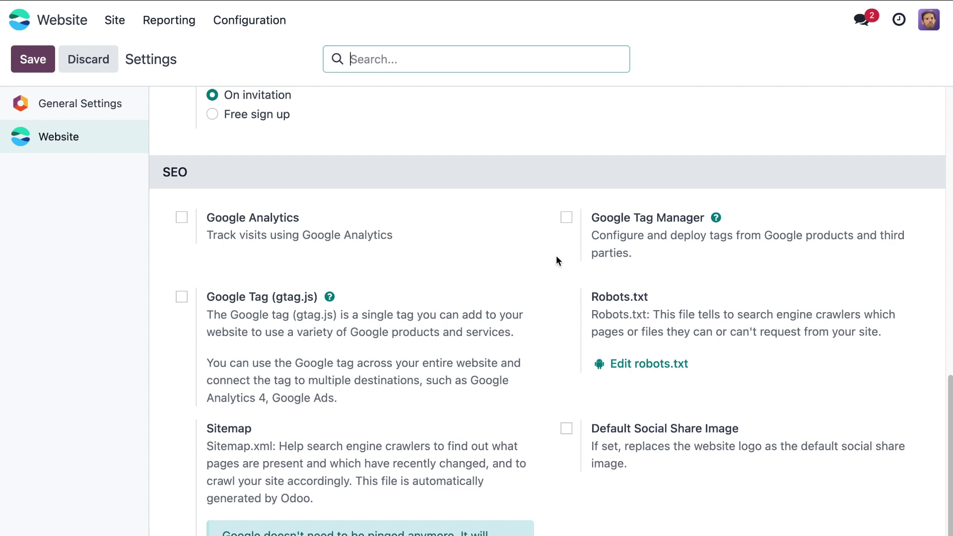
Enable Google Tag Manager and Google Tag (gtag.js), pasting Container ID G-TEST000001.
left_click(566, 218)
left_click(182, 345)
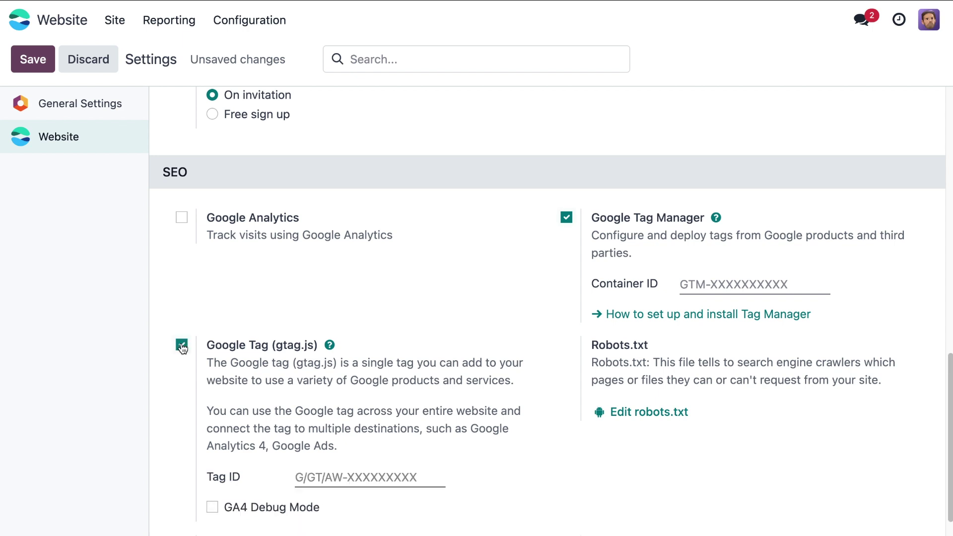
left_click(686, 286)
type("G-TEST000001")
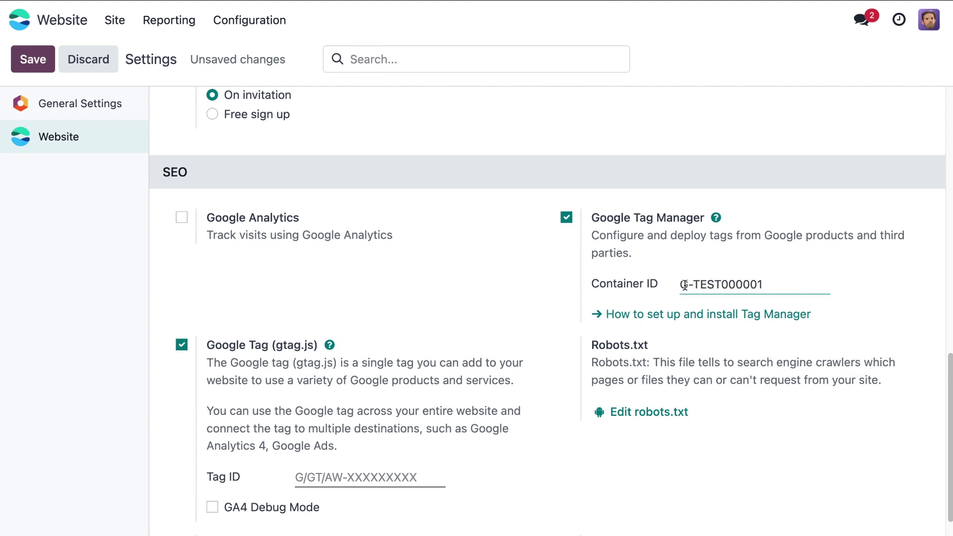
Paste Tag ID GTM-ABC1234 and select Odoo Cookie Bar as the Consent Manager.
left_click(360, 476)
type("GTM-ABC1234")
scroll(374, 452, "up", 8)
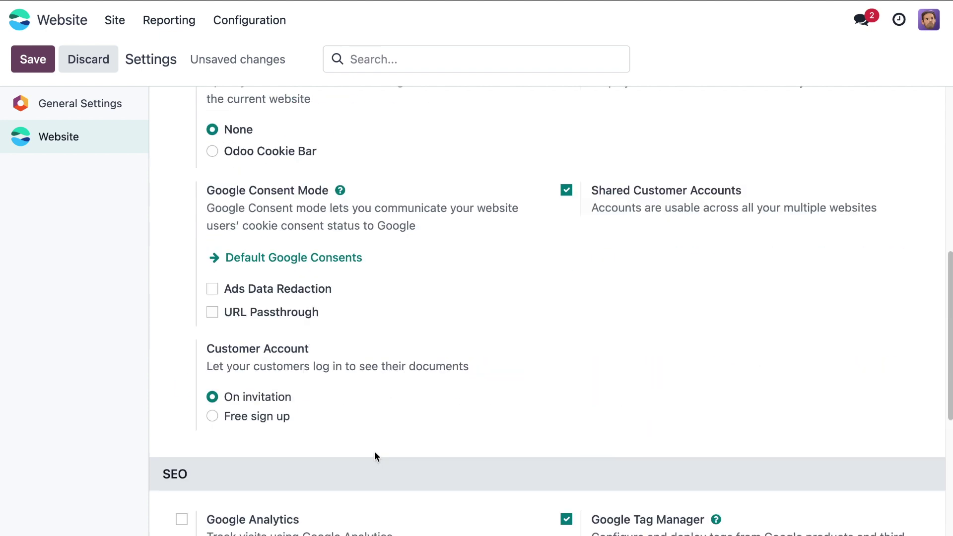
left_click(213, 233)
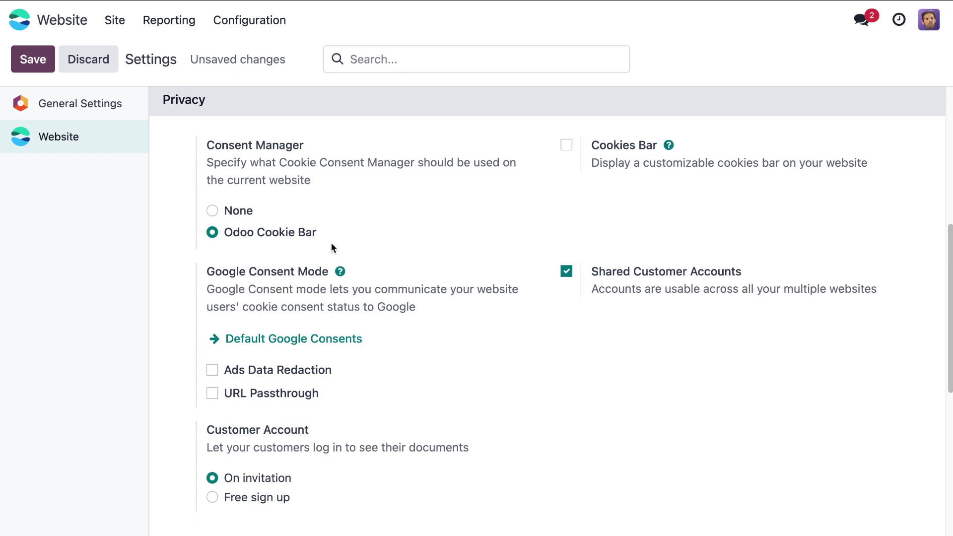
scroll(428, 264, "up", 1)
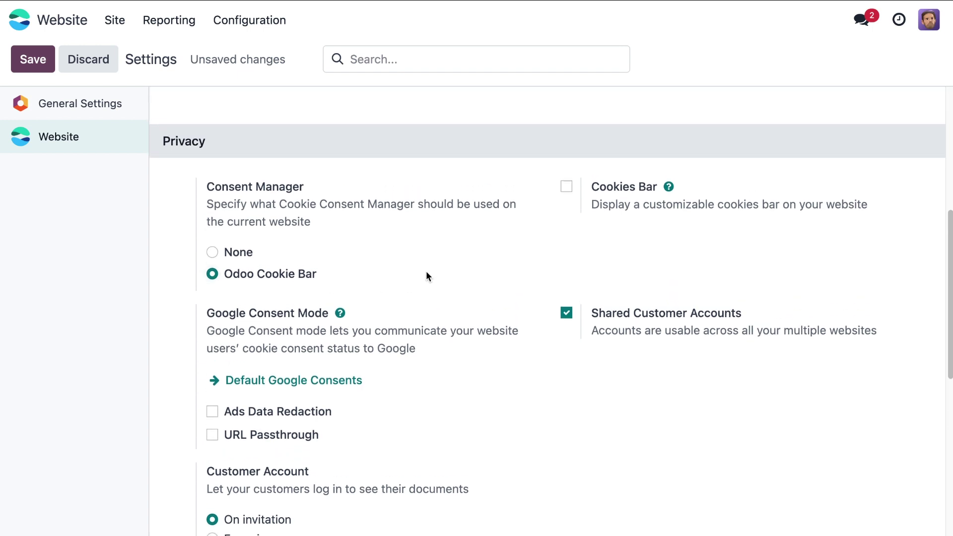
scroll(426, 273, "up", 1)
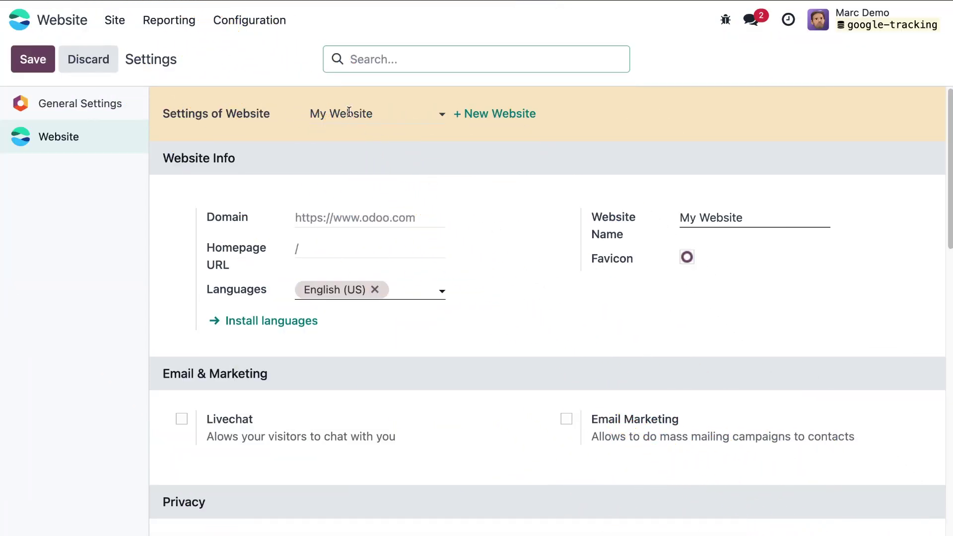
Start a new Google Consent Settings record from Website Configuration.
left_click(259, 26)
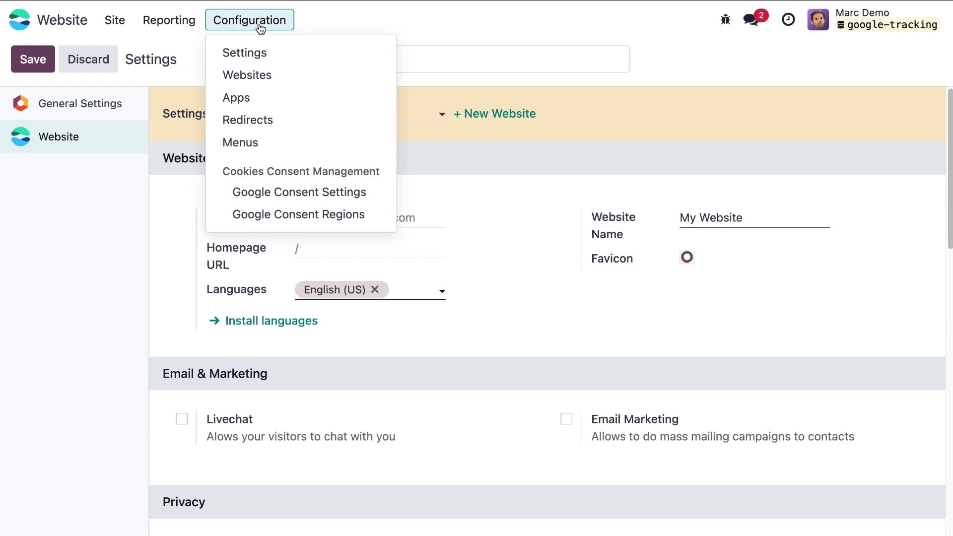
left_click(304, 193)
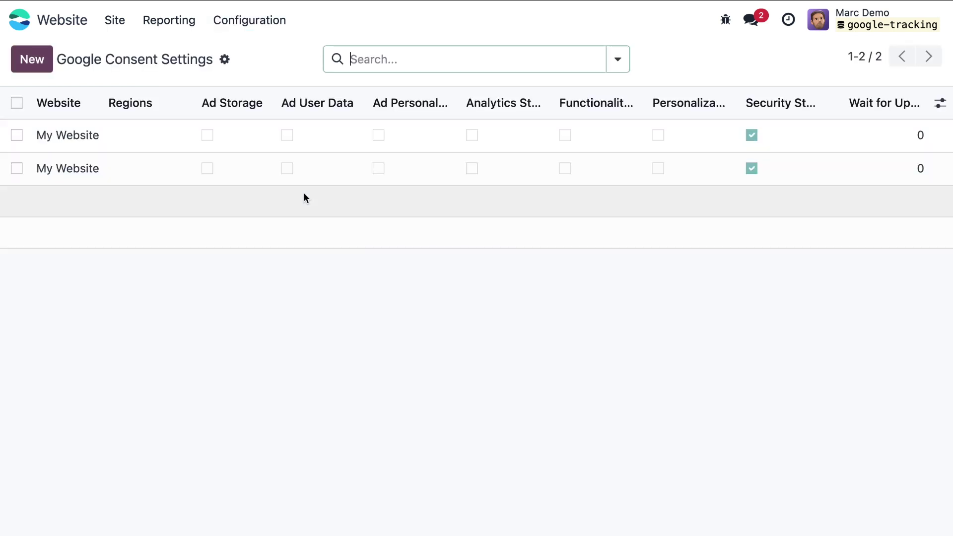
left_click(39, 65)
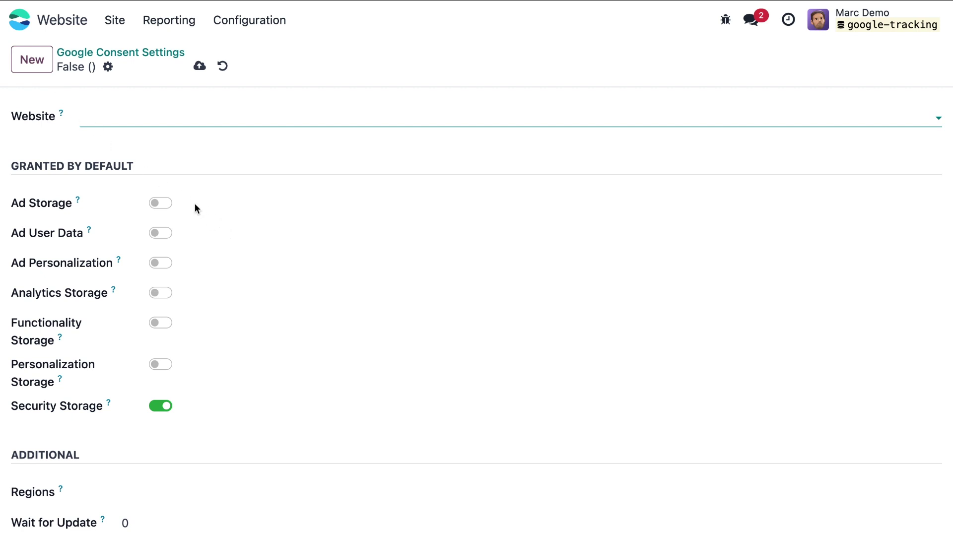
Assign the record to My Website, leave Regions empty, and save it with only Security Storage granted.
left_click(128, 116)
left_click(127, 147)
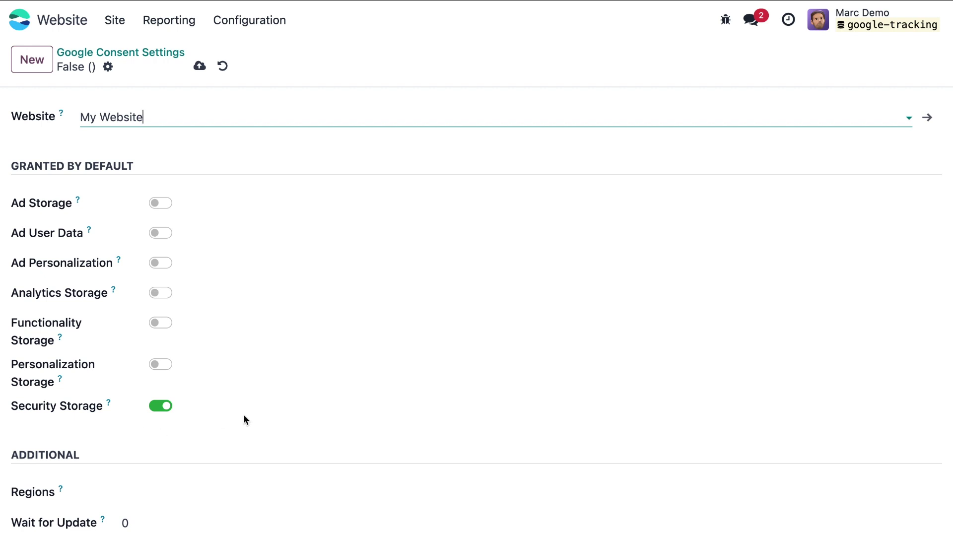
left_click(235, 496)
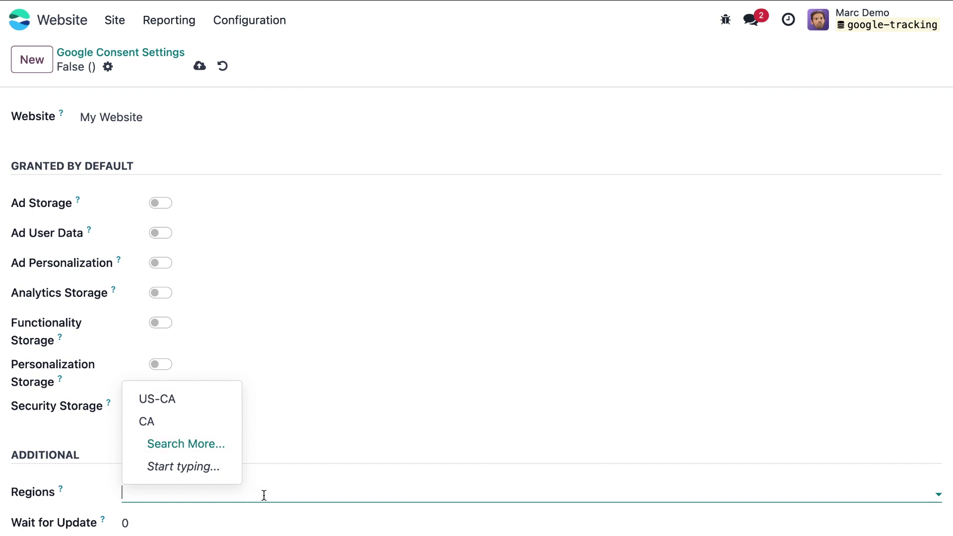
left_click(307, 453)
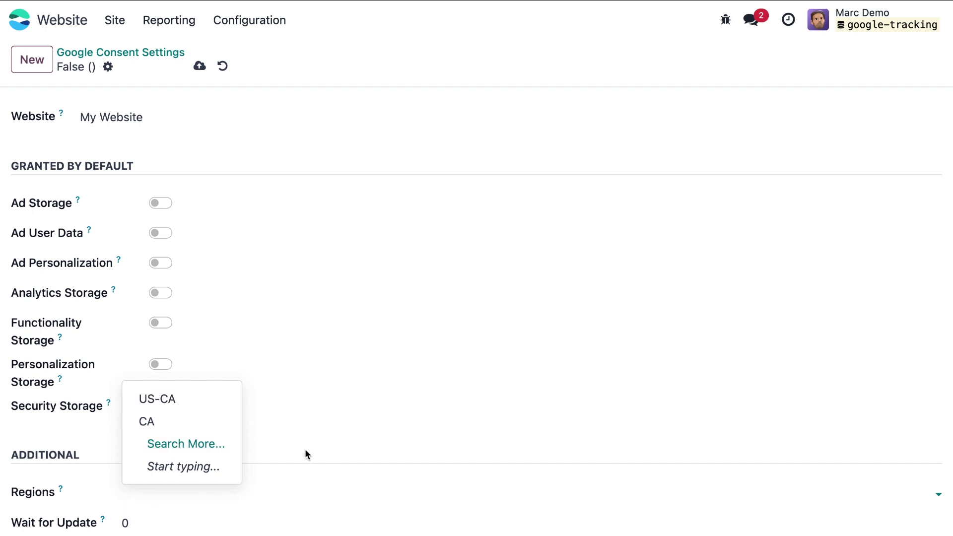
left_click(201, 68)
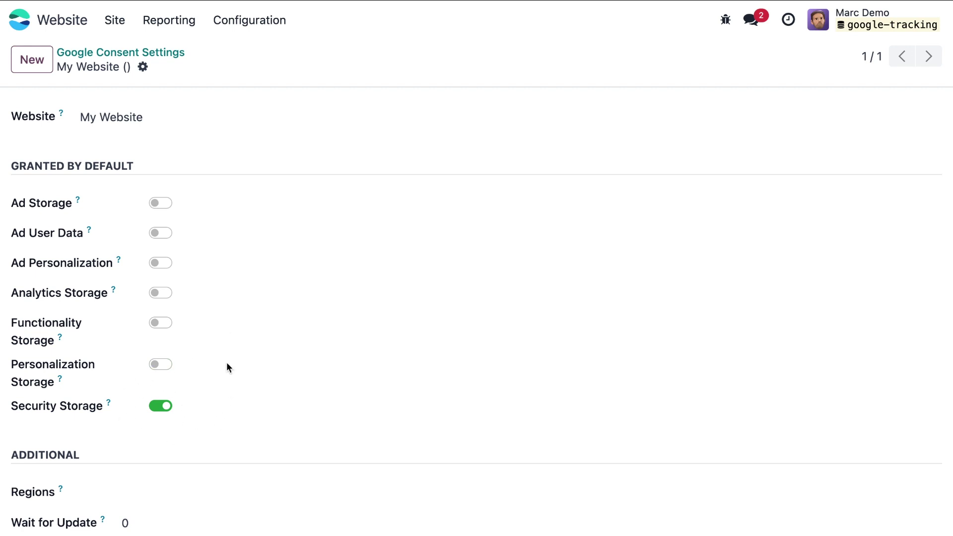
Open the My Website record from Configuration > Websites and view its Cookies Consent tab.
left_click(170, 53)
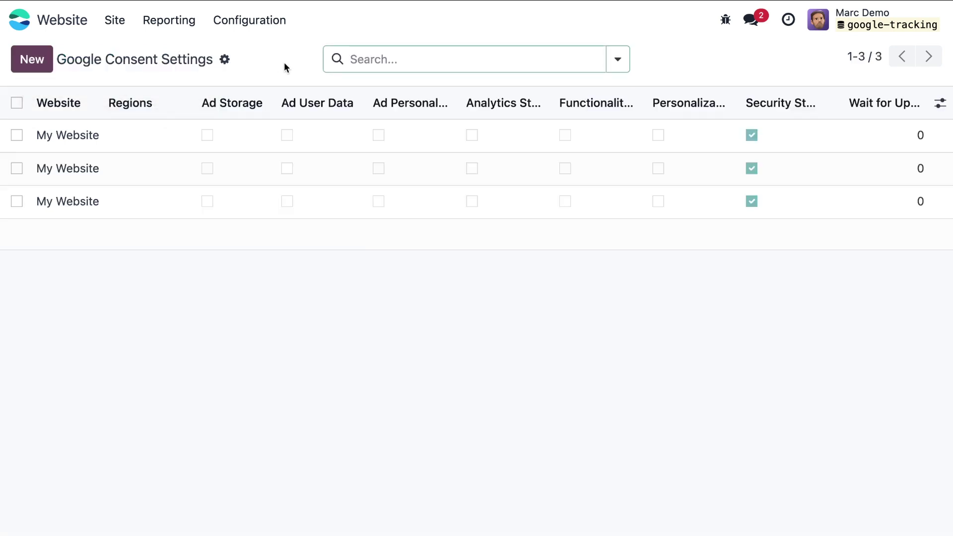
left_click(254, 20)
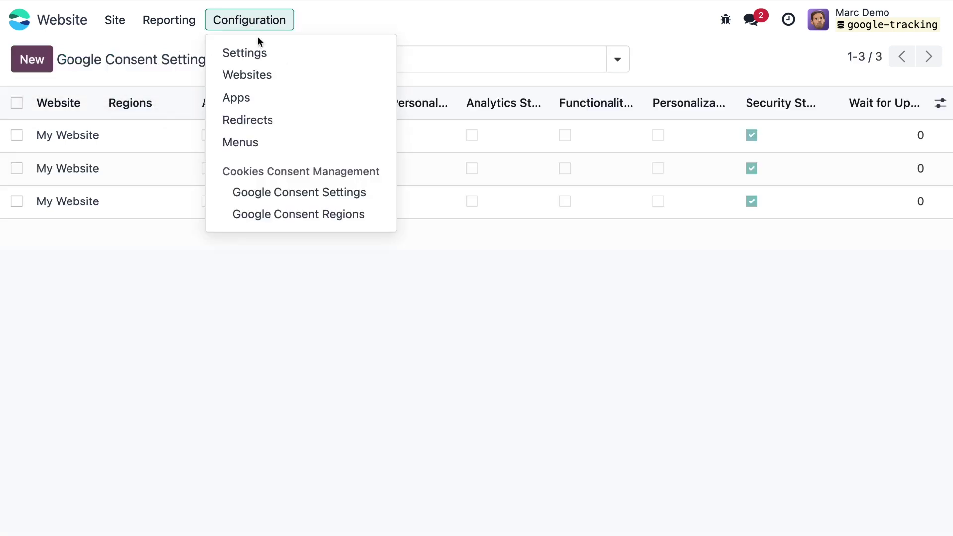
left_click(263, 76)
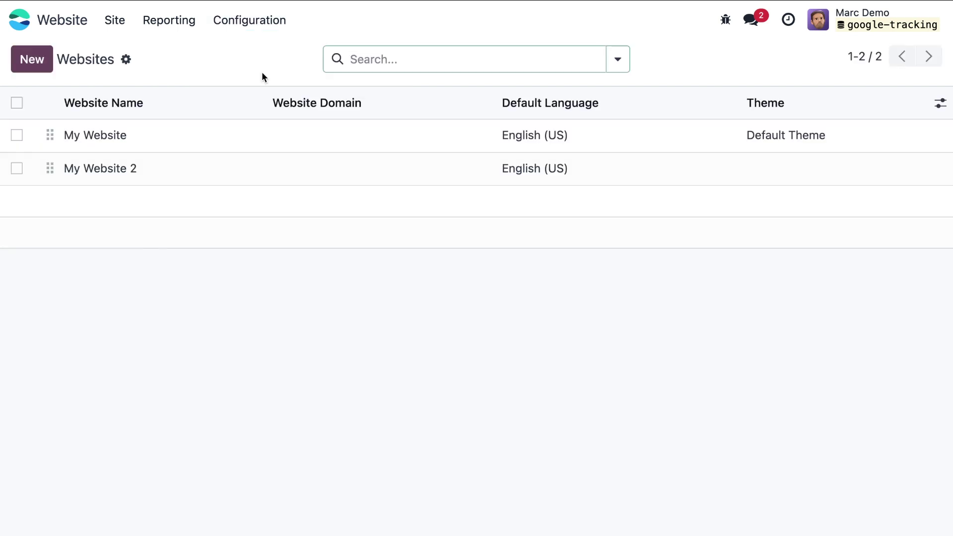
left_click(118, 138)
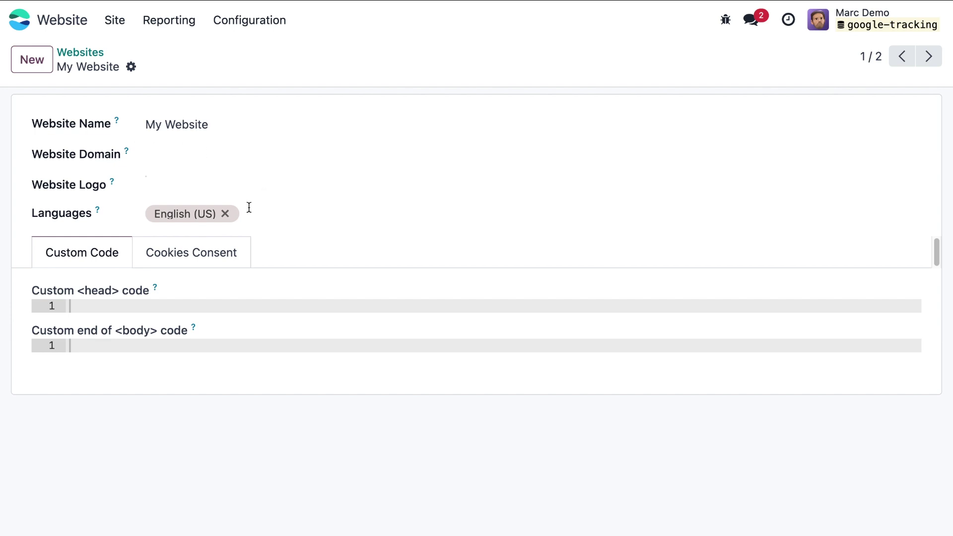
left_click(199, 253)
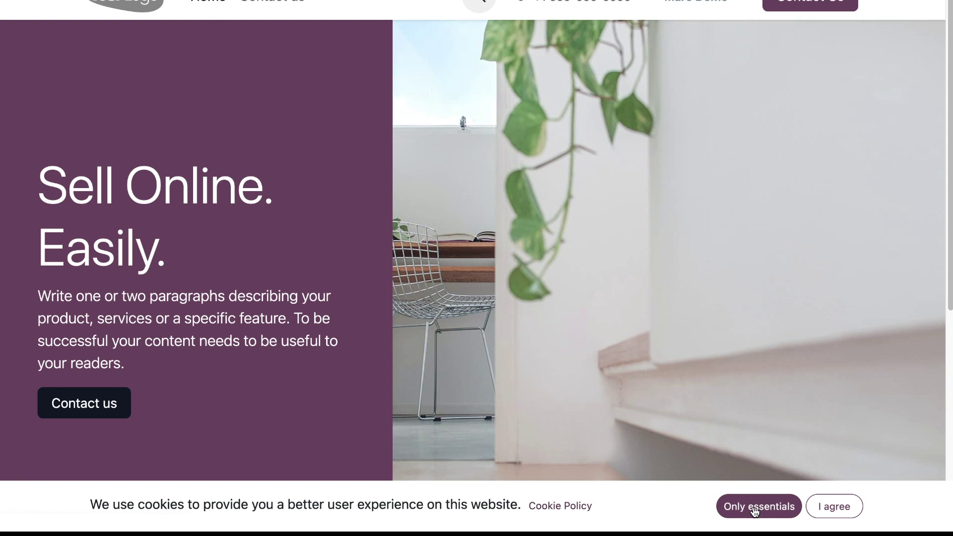
Accept all cookies with 'I agree' on the homepage cookie bar.
left_click(846, 505)
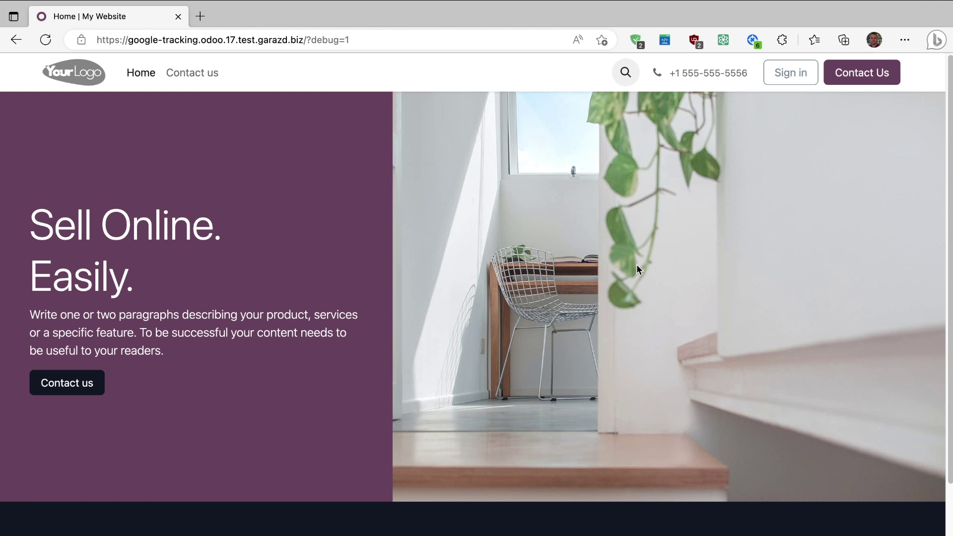
left_click(753, 45)
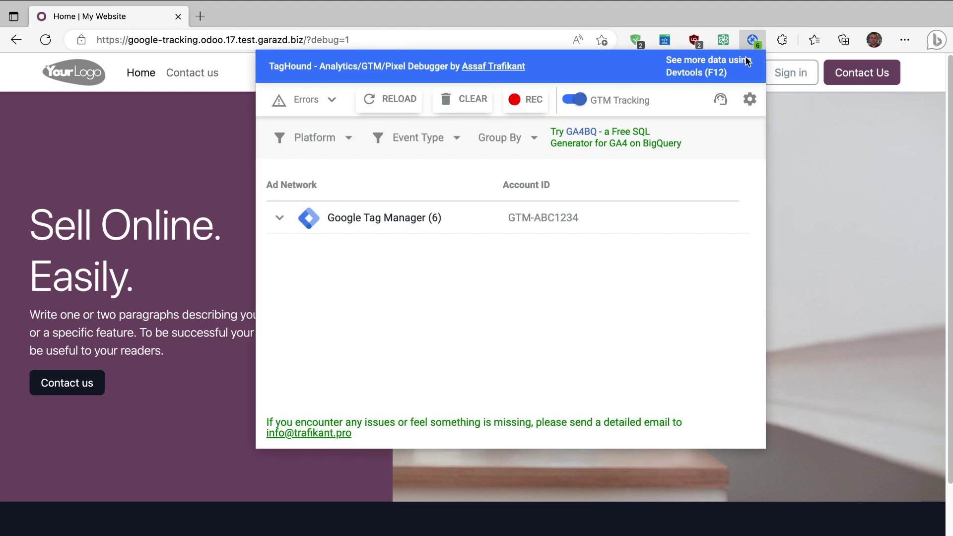
left_click(280, 220)
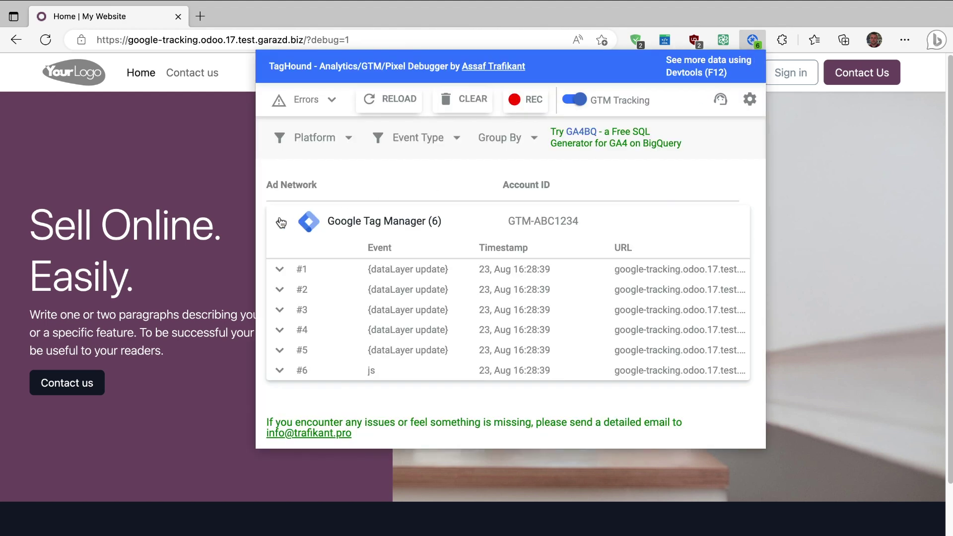
left_click(279, 270)
scroll(598, 335, "down", 3)
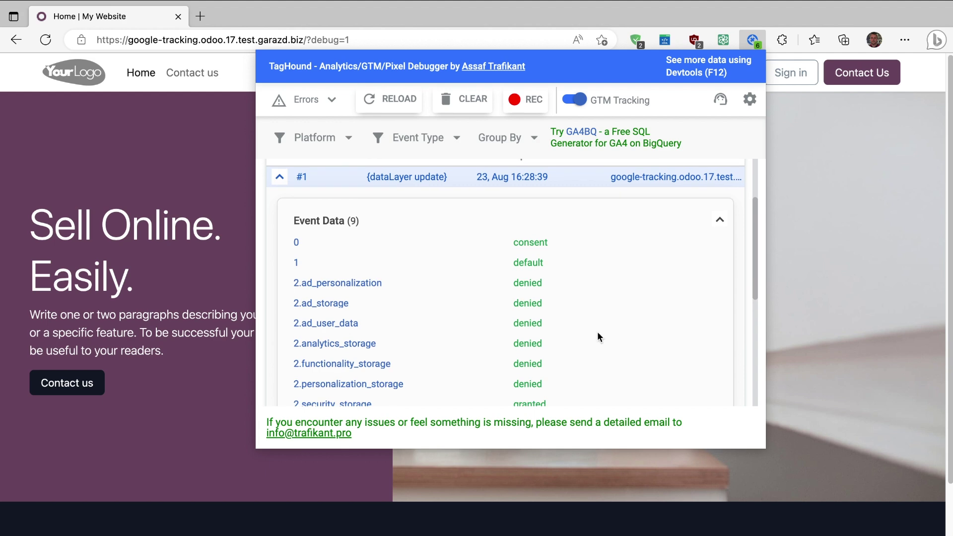
scroll(599, 335, "down", 1)
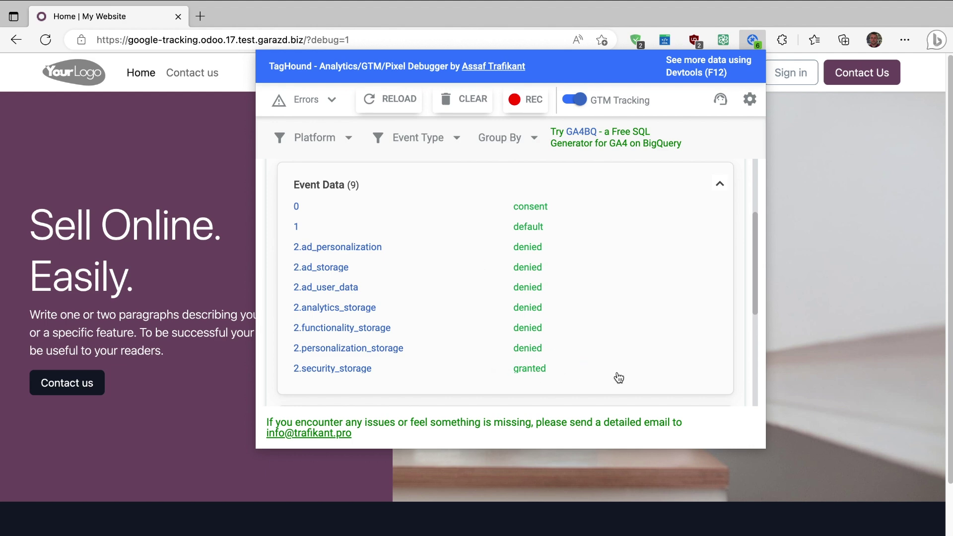
left_click(595, 523)
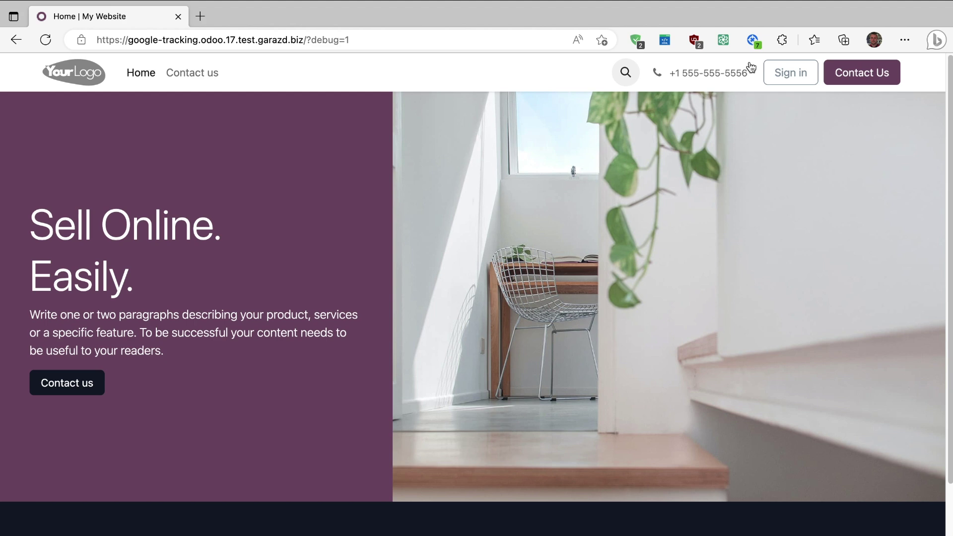
left_click(754, 39)
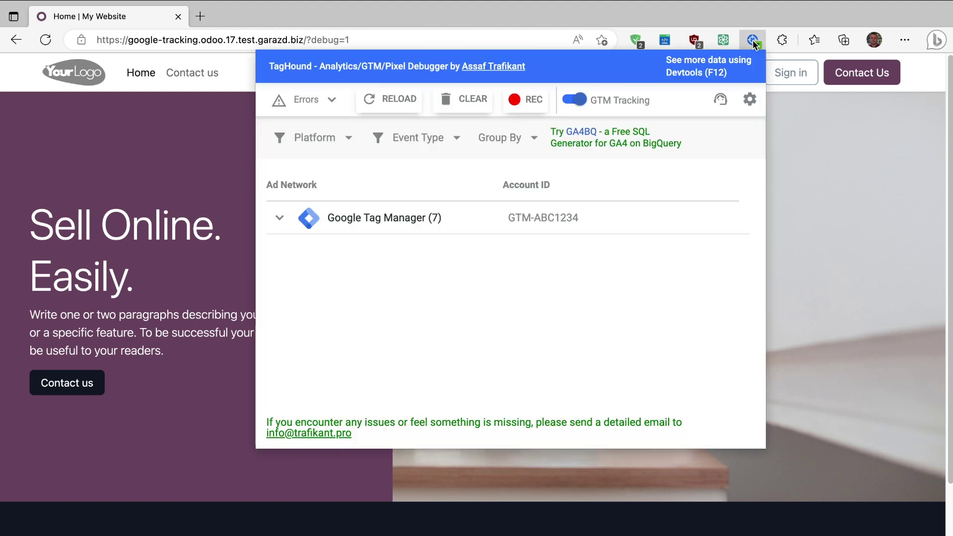
left_click(279, 218)
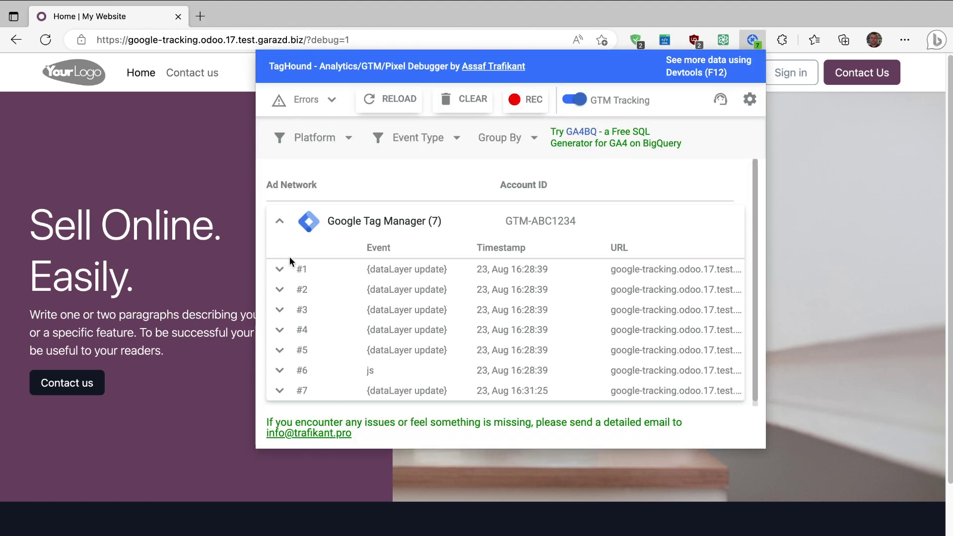
left_click(279, 391)
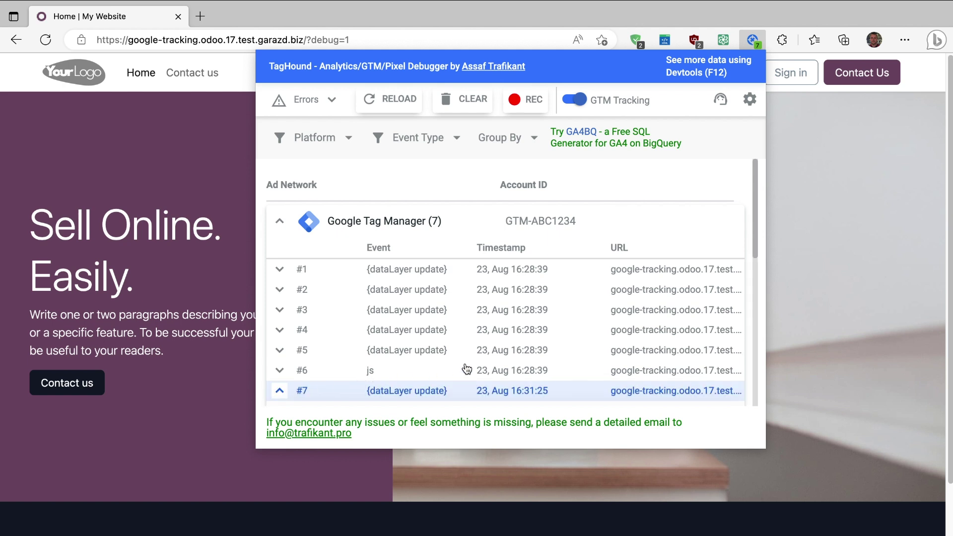
scroll(601, 301, "down", 2)
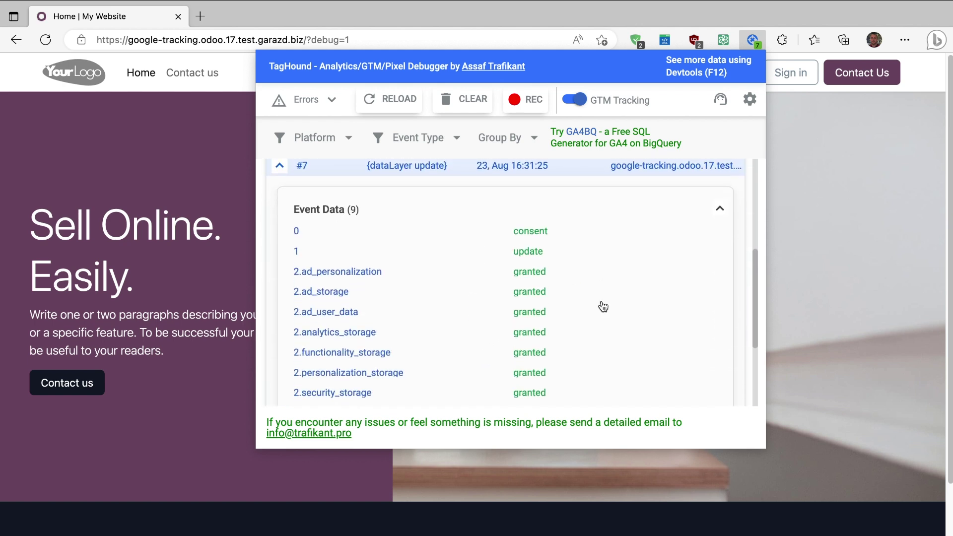
scroll(603, 306, "down", 1)
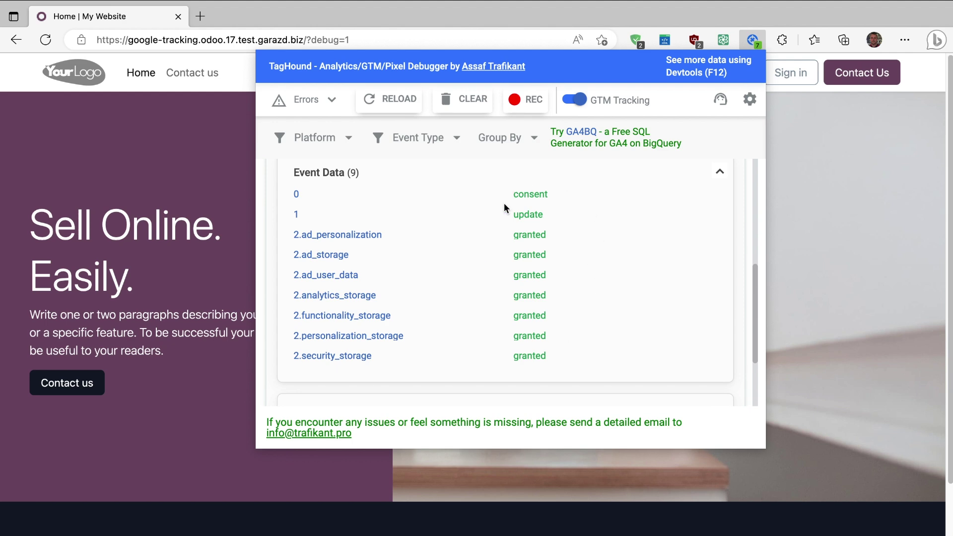
left_click(792, 249)
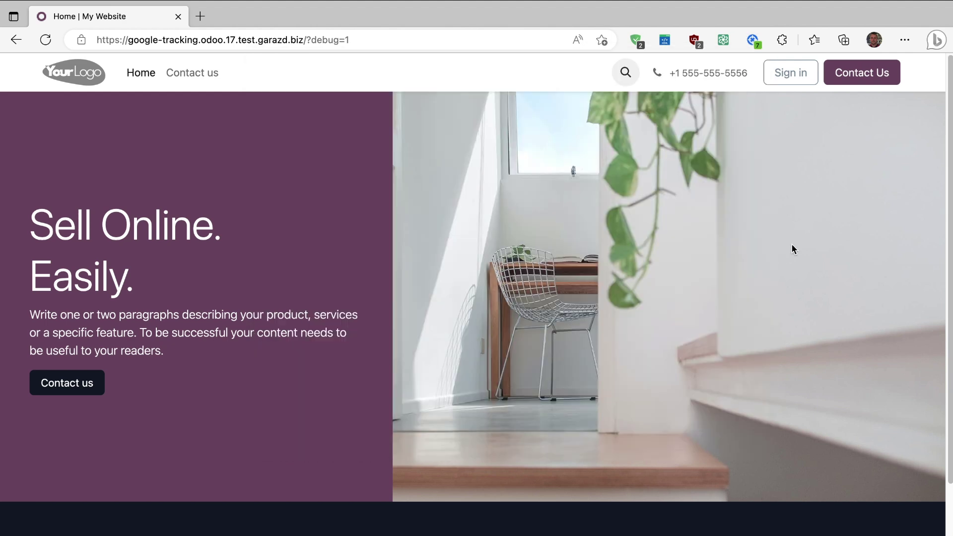